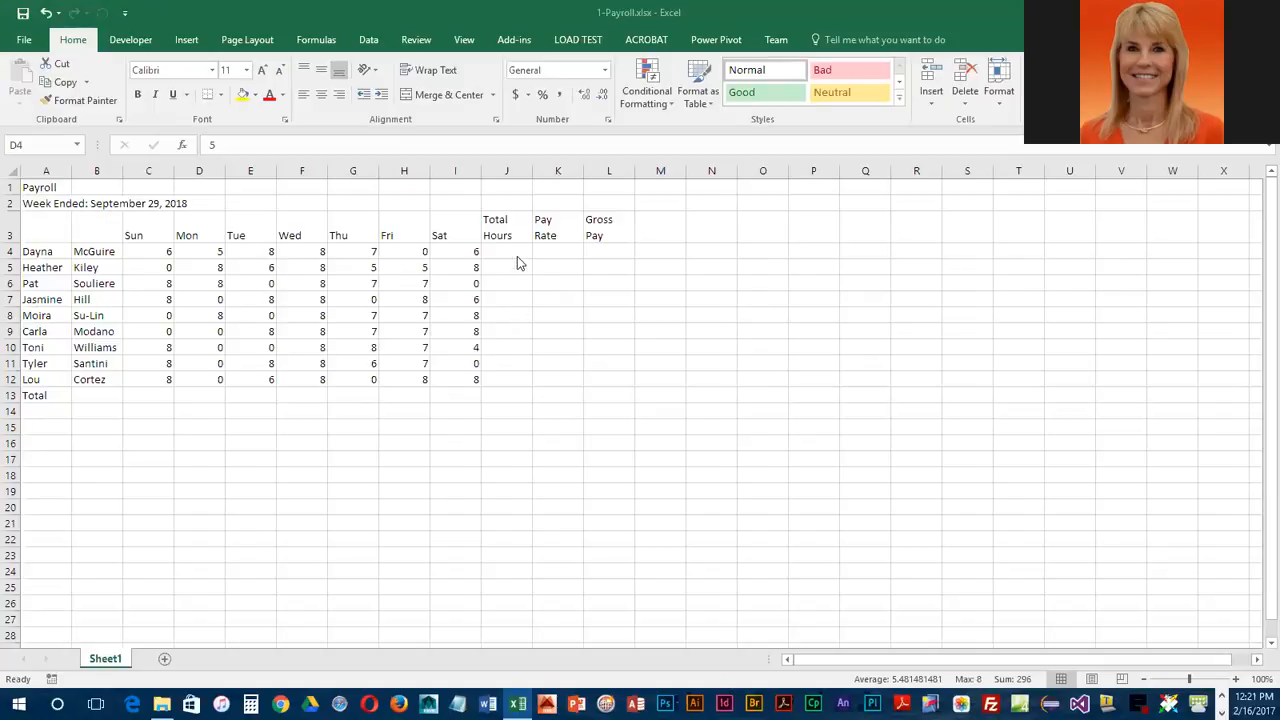
pyautogui.hotkey('ctrl', 'shift', 'Right')
pyautogui.hotkey('ctrl', 'shift', 'Down')
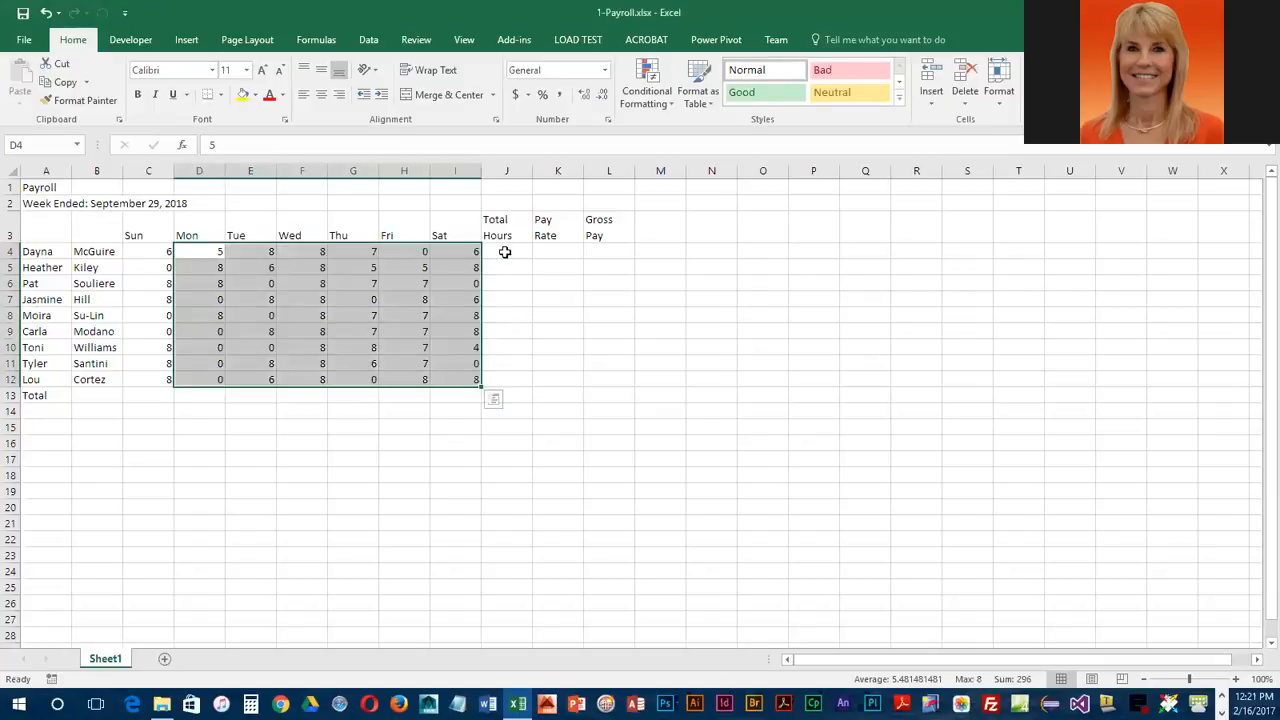
# Enter the formula =C4+D4+E4+F4+G4+H4+I4 in cell J4 to total the first employee's hours from Sunday to Saturday.
pyautogui.click(505, 252)
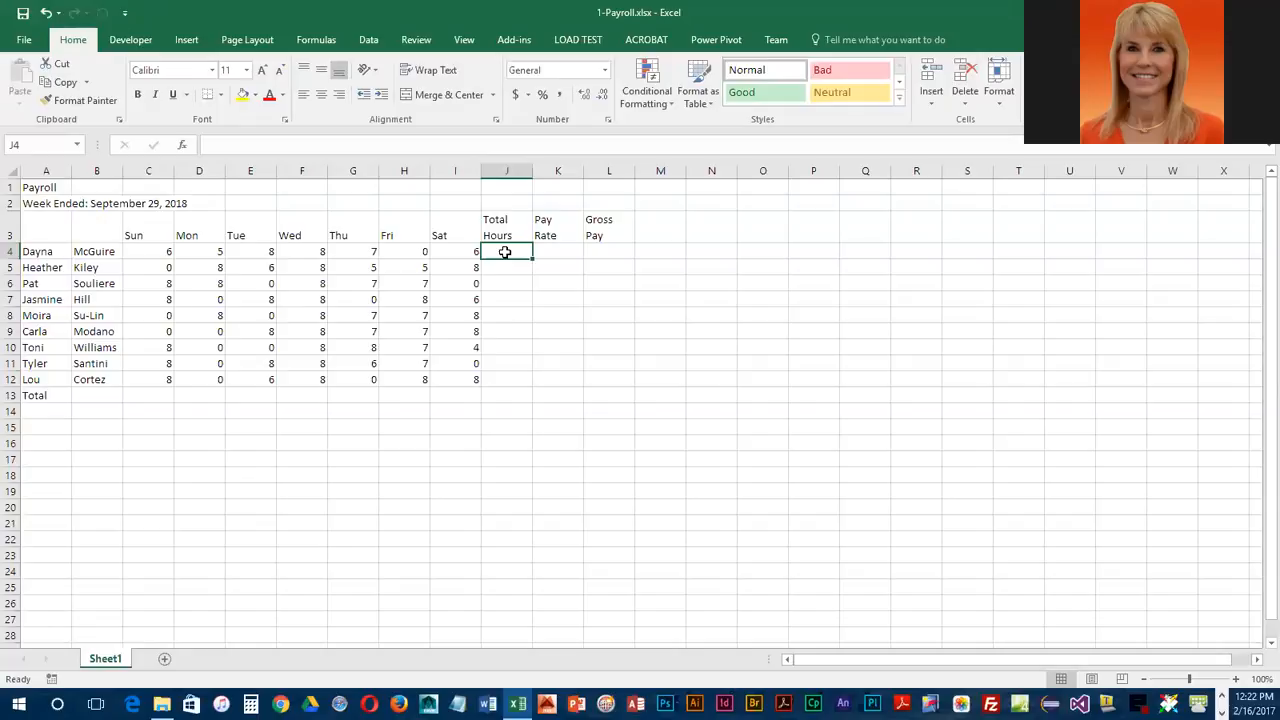
pyautogui.write('=')
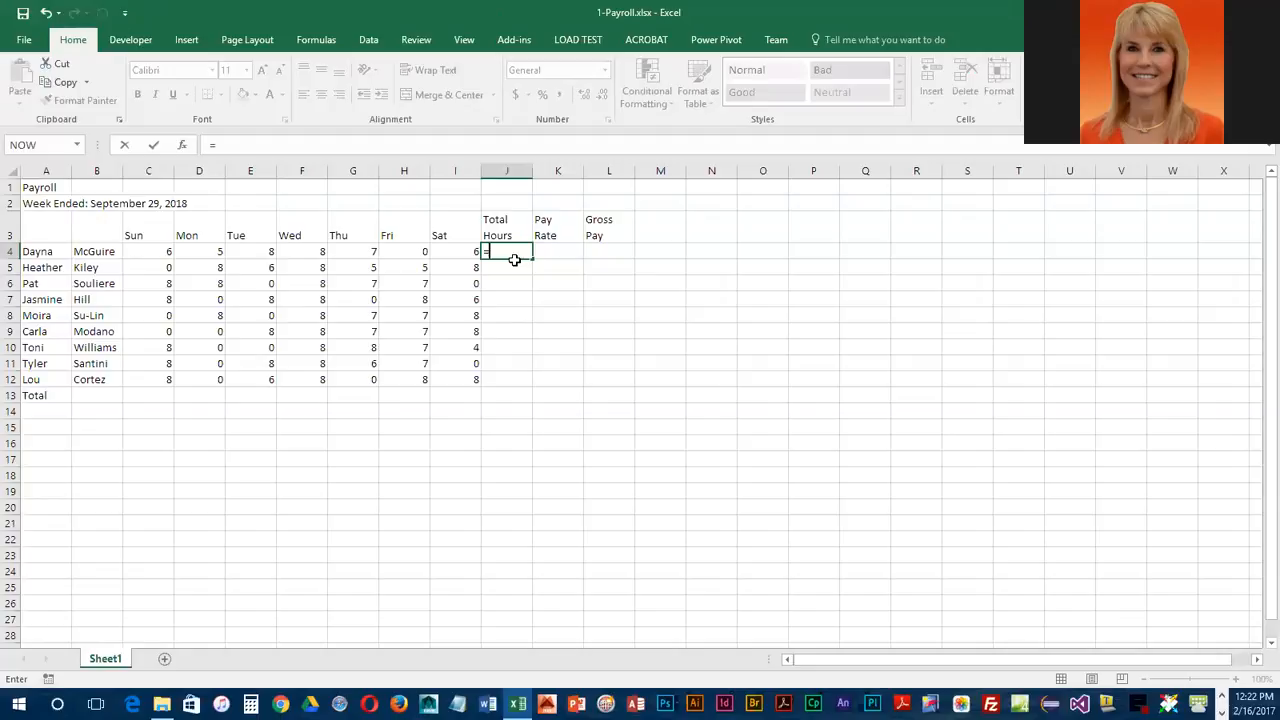
pyautogui.click(158, 253)
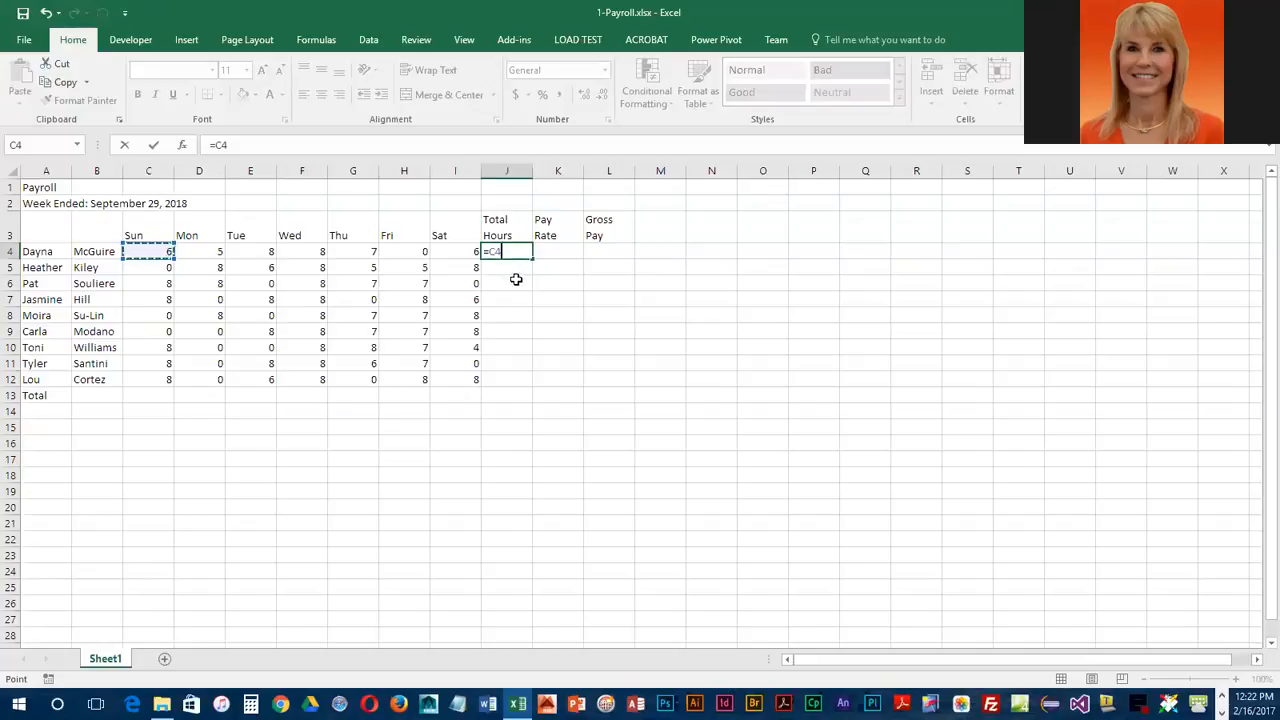
pyautogui.write('+')
pyautogui.click(212, 252)
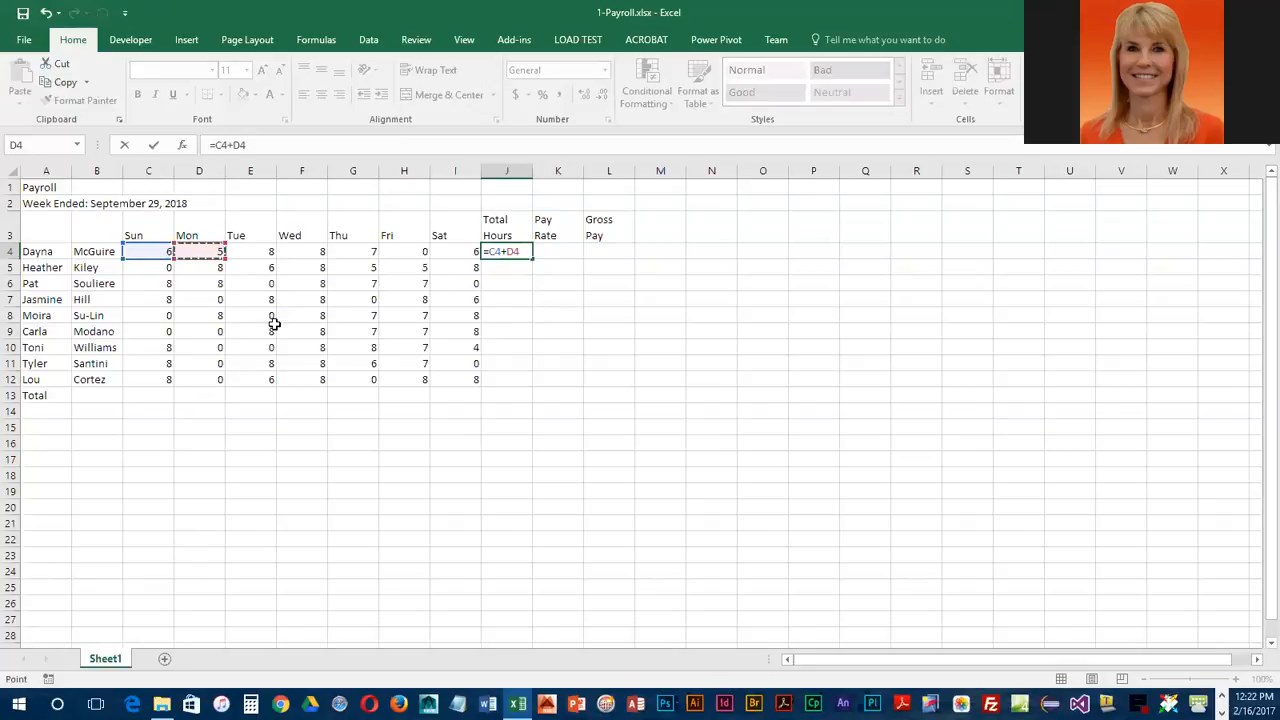
pyautogui.write('+')
pyautogui.click(252, 252)
pyautogui.write('+')
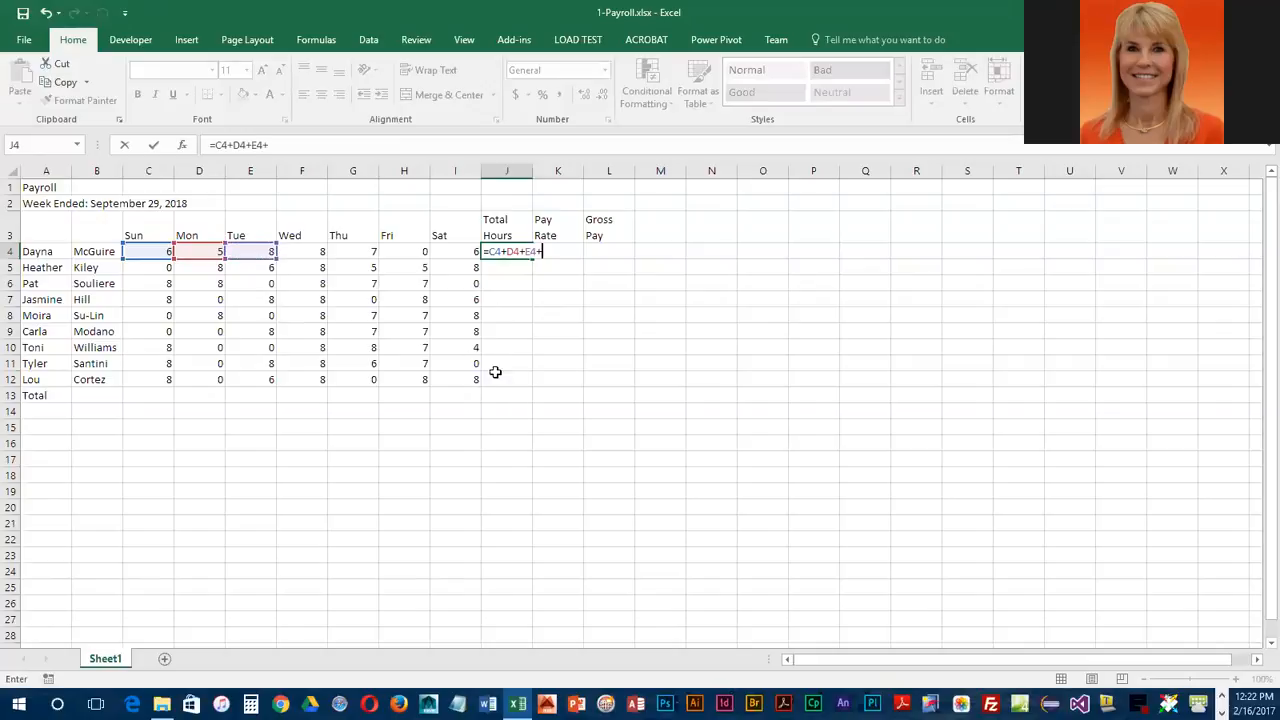
pyautogui.click(318, 252)
pyautogui.write('+')
pyautogui.click(366, 251)
pyautogui.write('+')
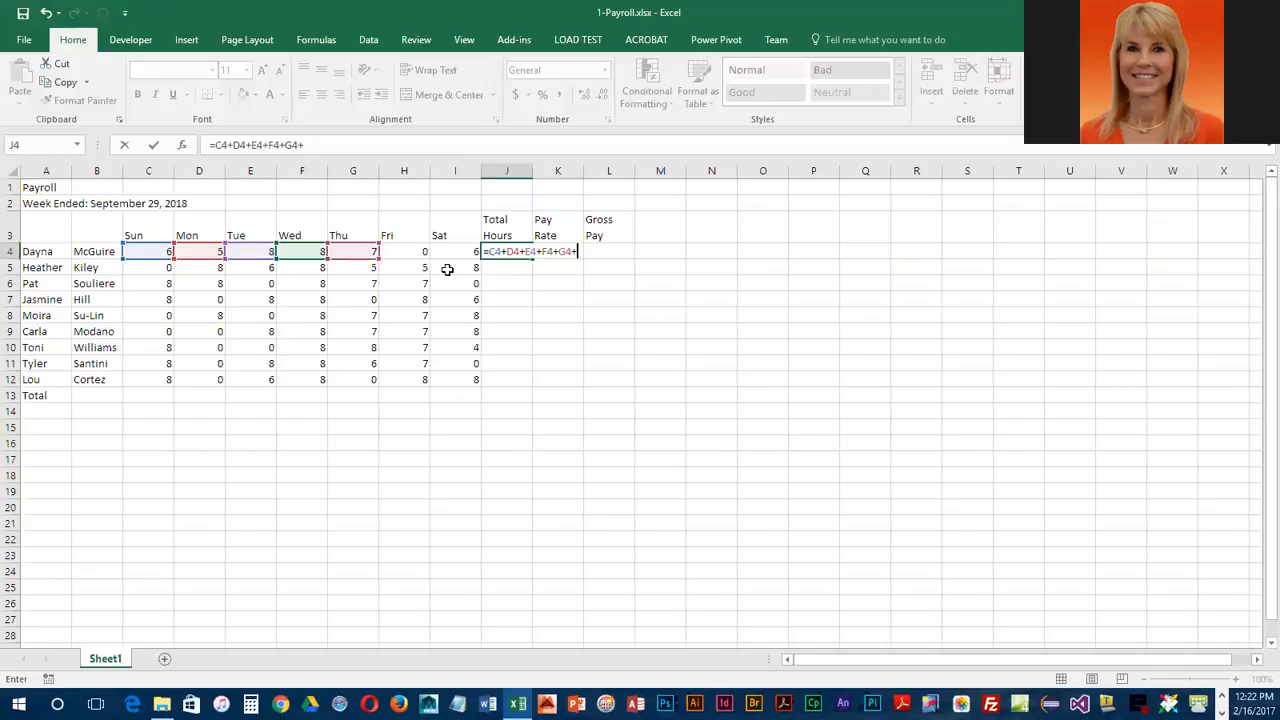
pyautogui.click(414, 251)
pyautogui.write('+')
pyautogui.click(452, 251)
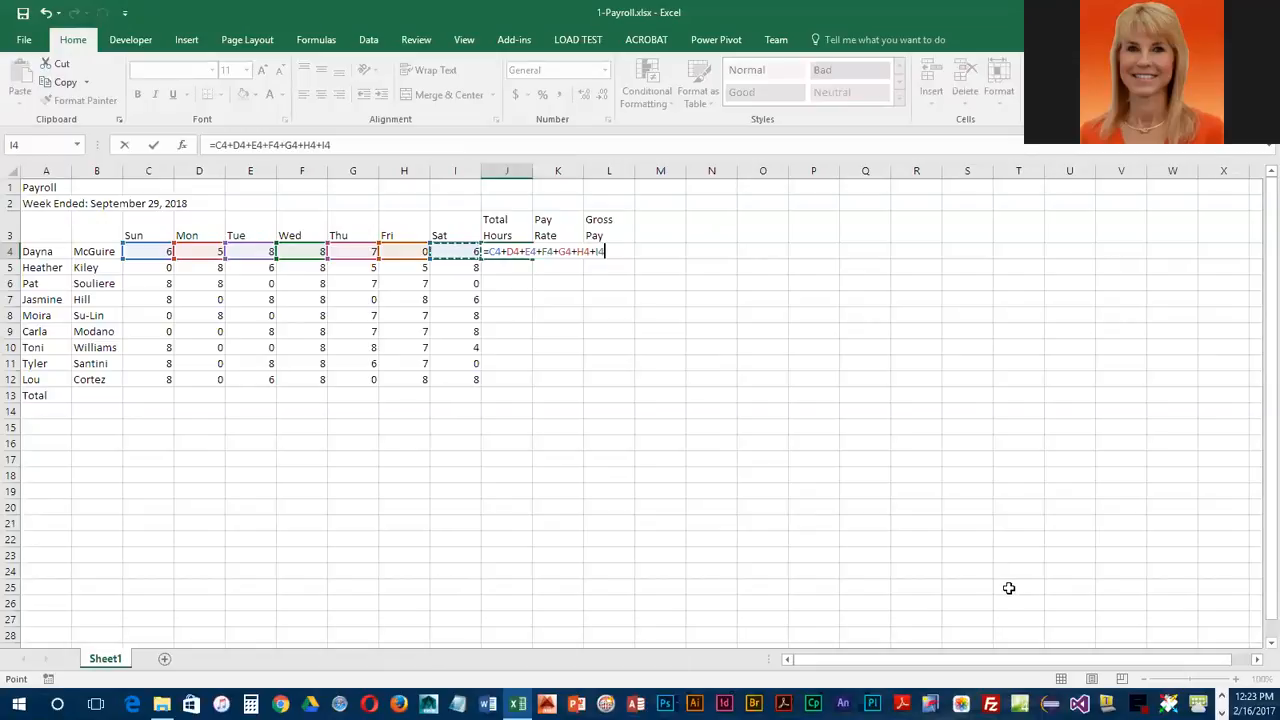
pyautogui.press('Return')
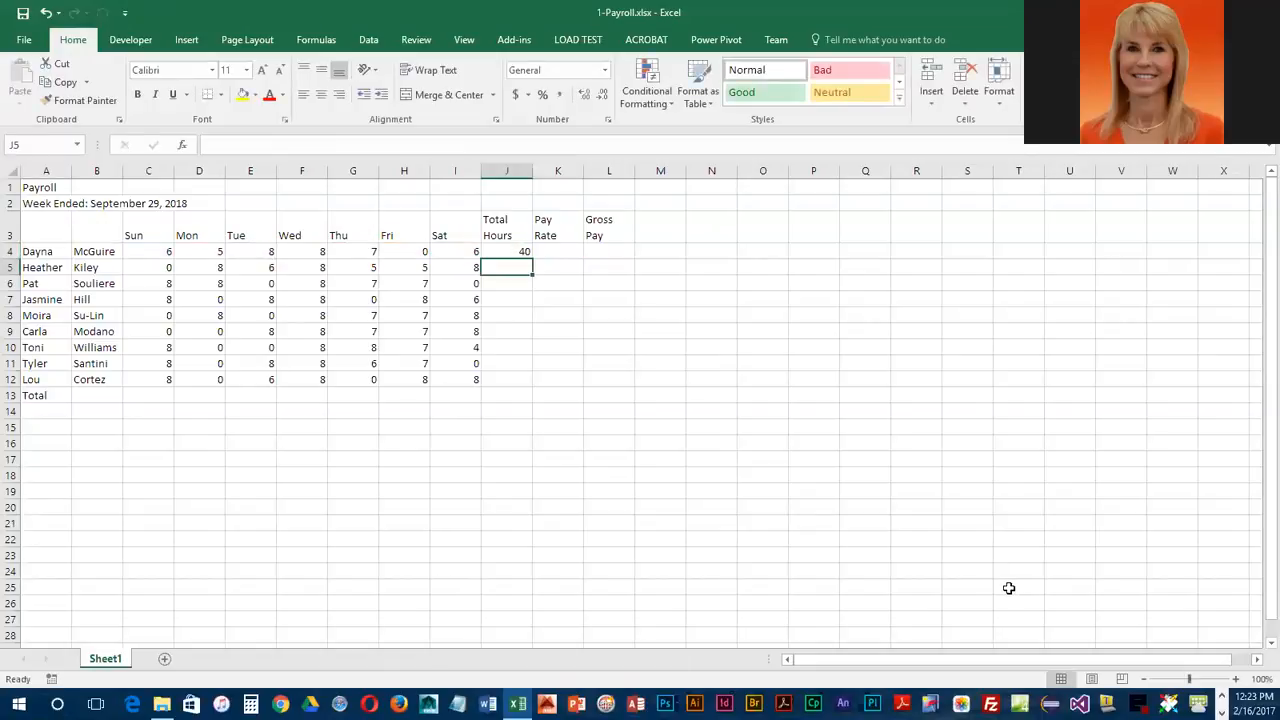
pyautogui.click(508, 251)
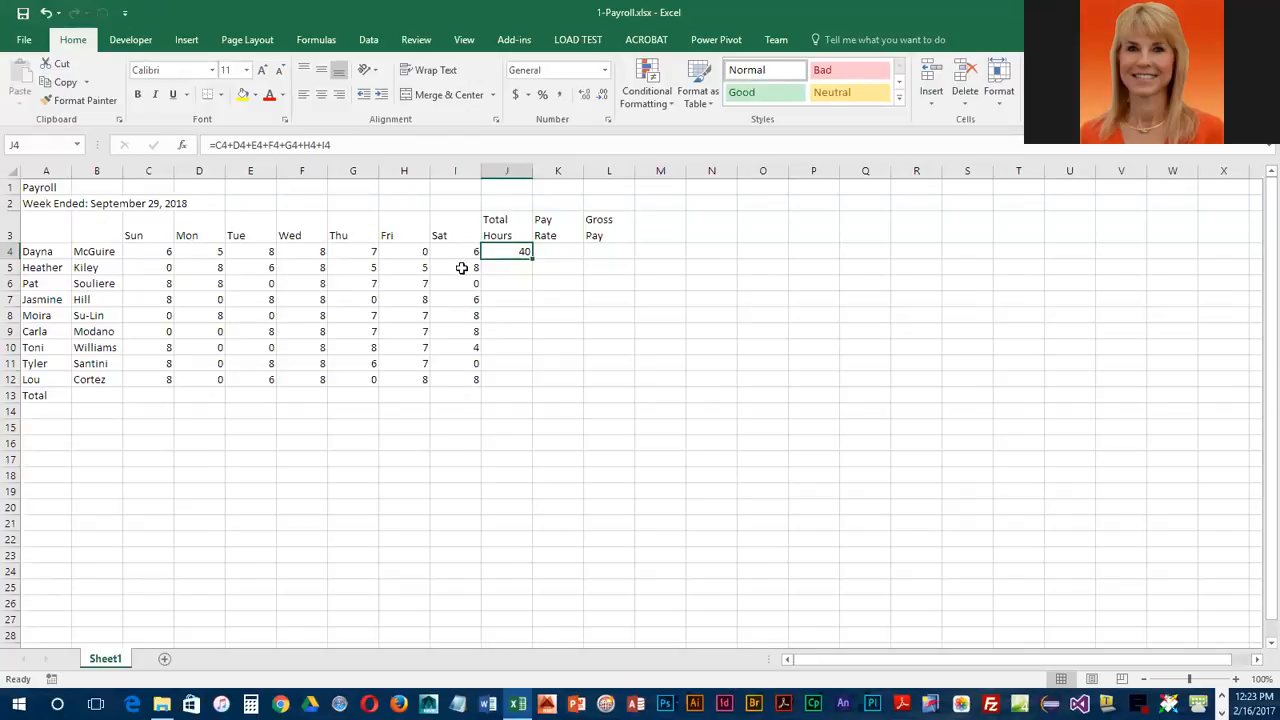
# Enter the formula =C5+D5+E5+F5+G5+H5+I5 in cell J5 to total the second employee's weekly hours.
pyautogui.click(522, 270)
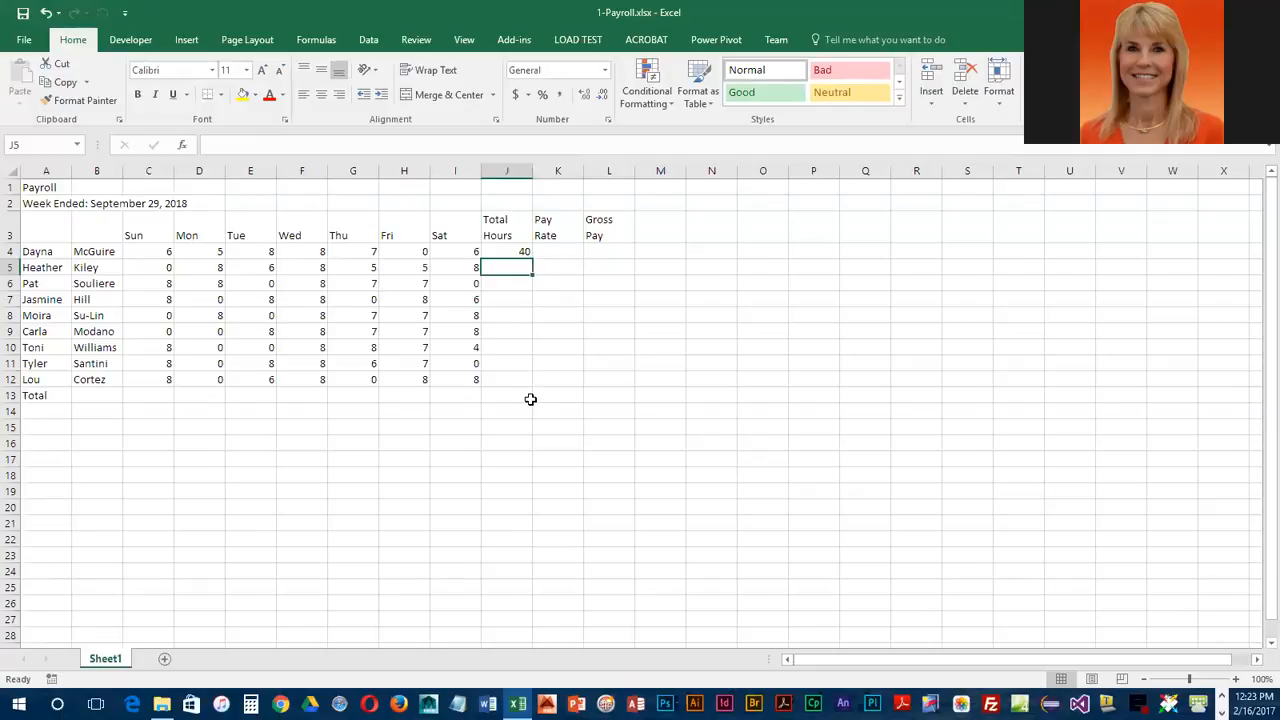
pyautogui.write('=')
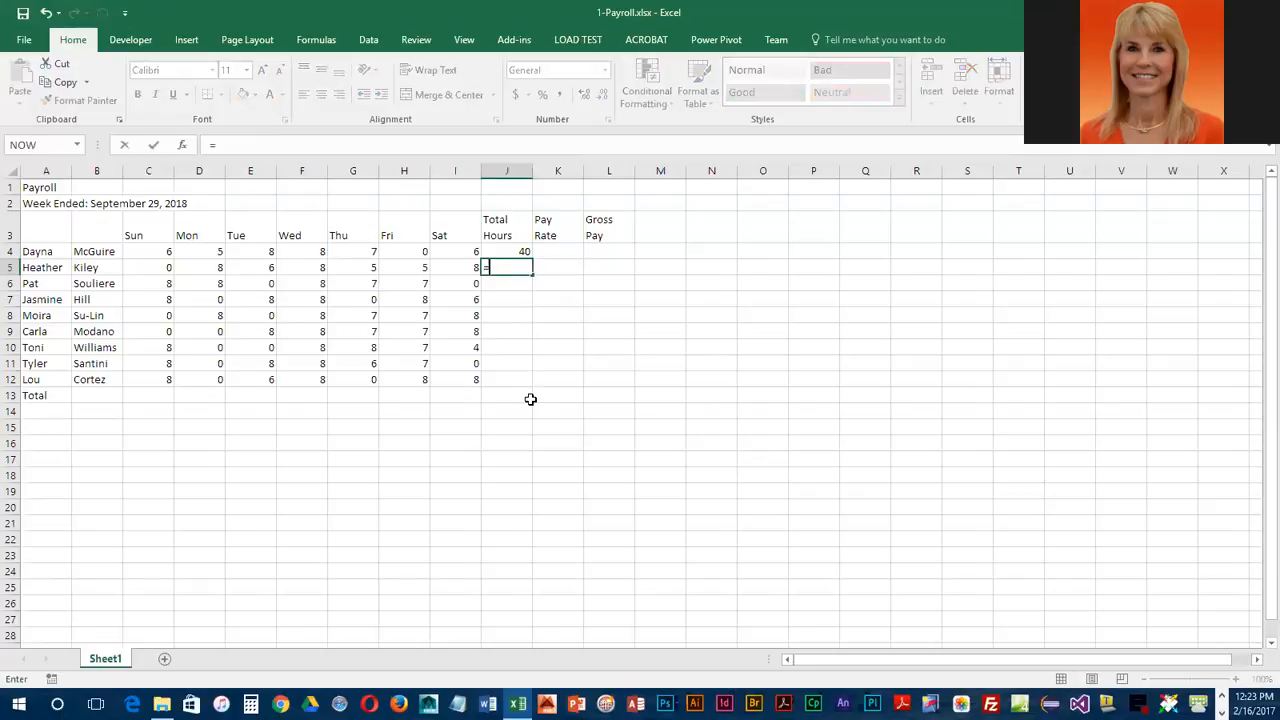
pyautogui.click(156, 268)
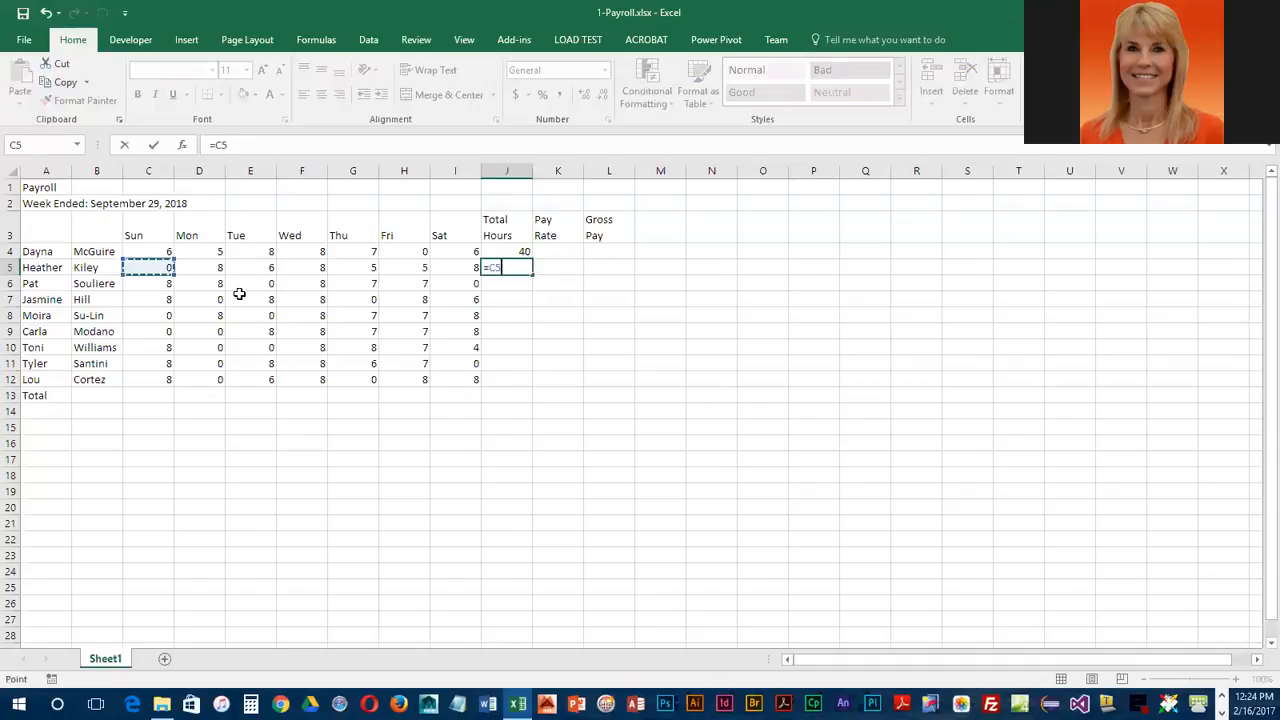
pyautogui.write('+')
pyautogui.click(204, 266)
pyautogui.write('+')
pyautogui.click(262, 264)
pyautogui.write('+')
pyautogui.click(309, 265)
pyautogui.write('+')
pyautogui.click(348, 264)
pyautogui.write('+')
pyautogui.click(409, 263)
pyautogui.write('+')
pyautogui.click(455, 266)
pyautogui.write('+')
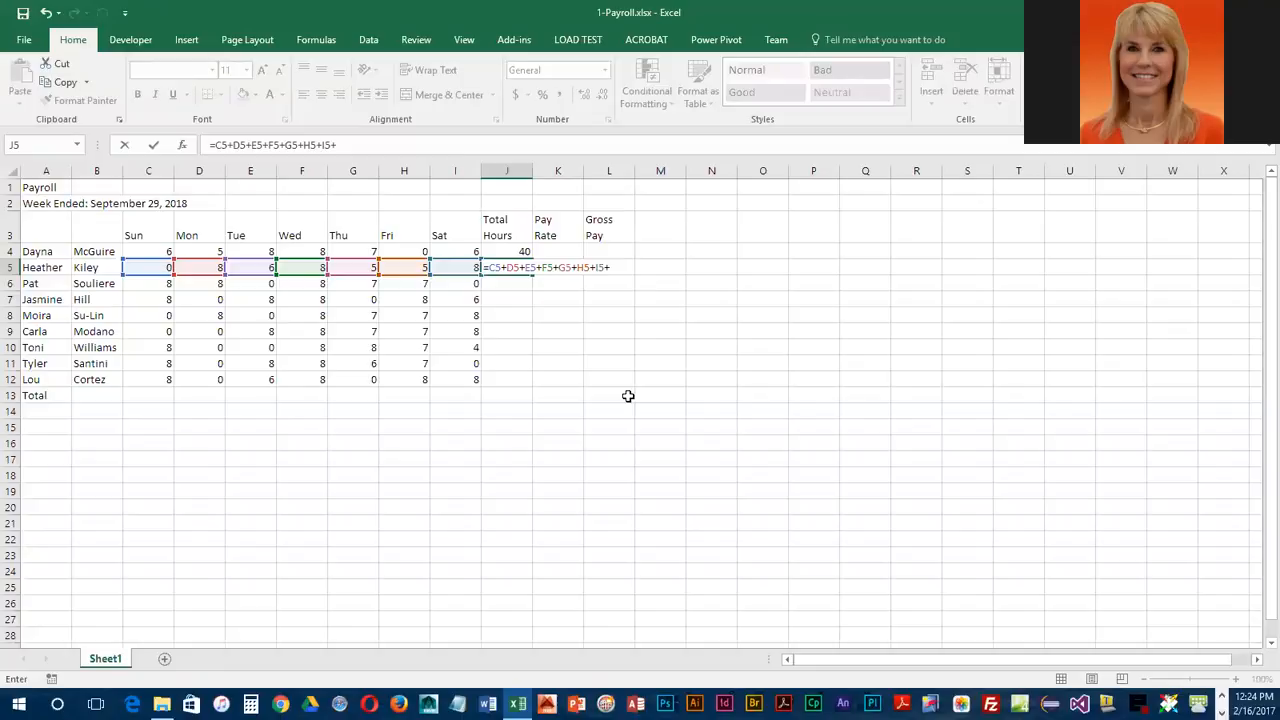
pyautogui.press('BackSpace')
pyautogui.press('Return')
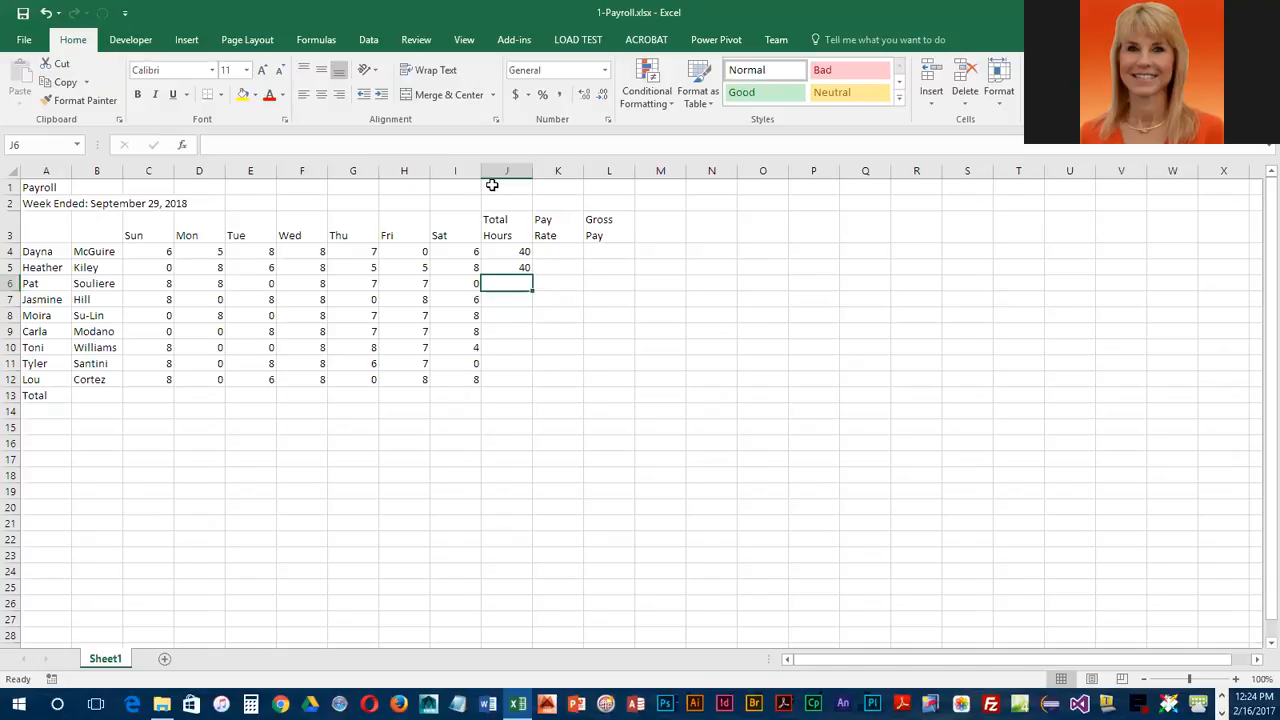
# Enter the formula =J4*K4 in cell L4 to calculate the first employee's gross pay from hours and rate.
pyautogui.click(607, 252)
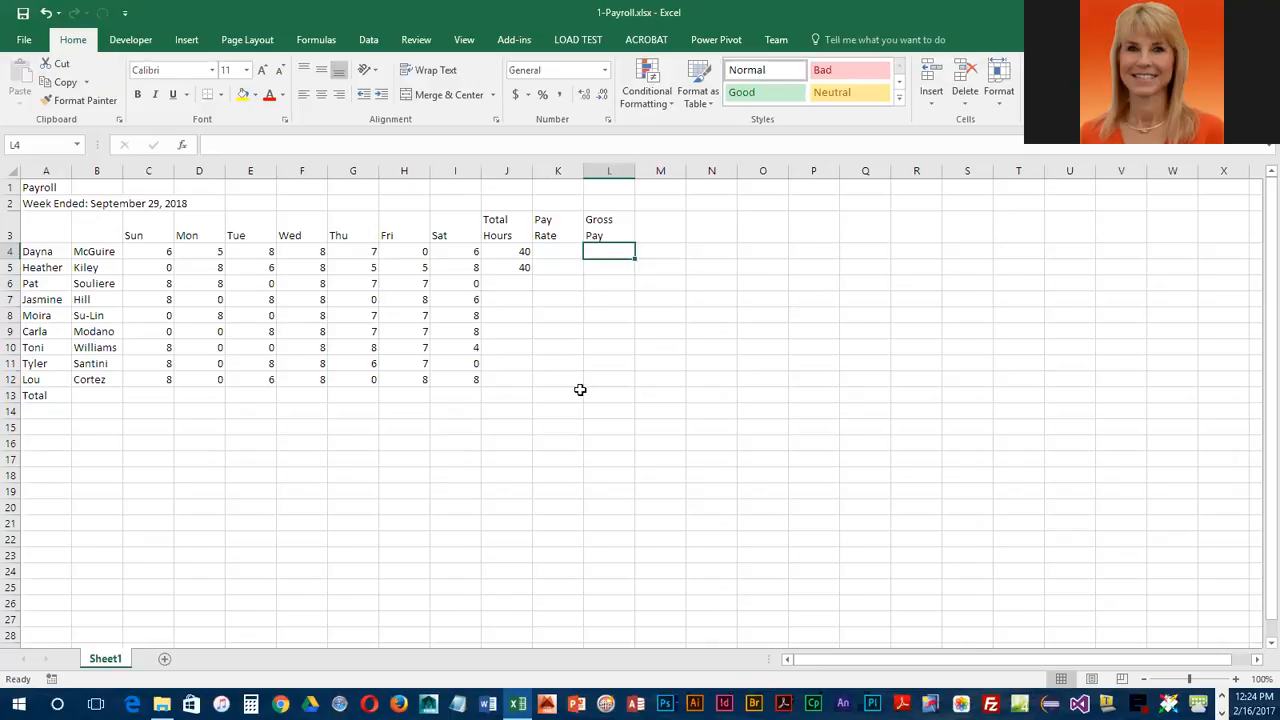
pyautogui.write('=')
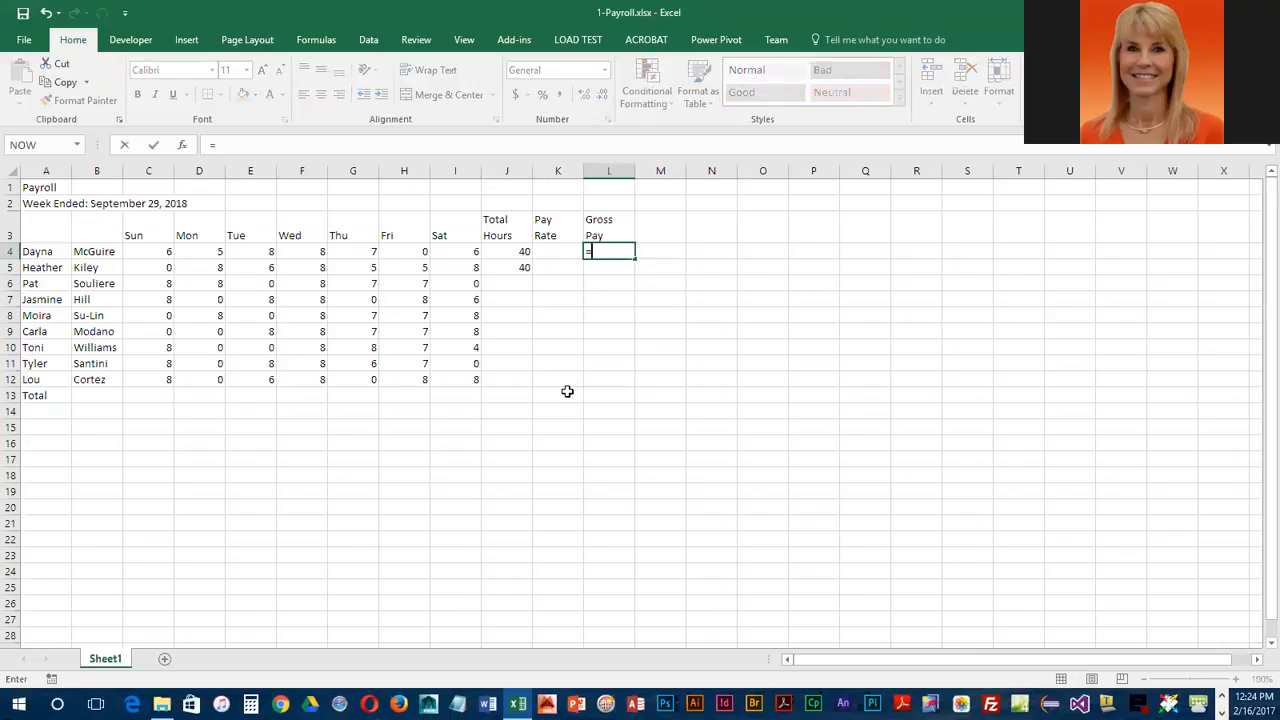
pyautogui.click(511, 249)
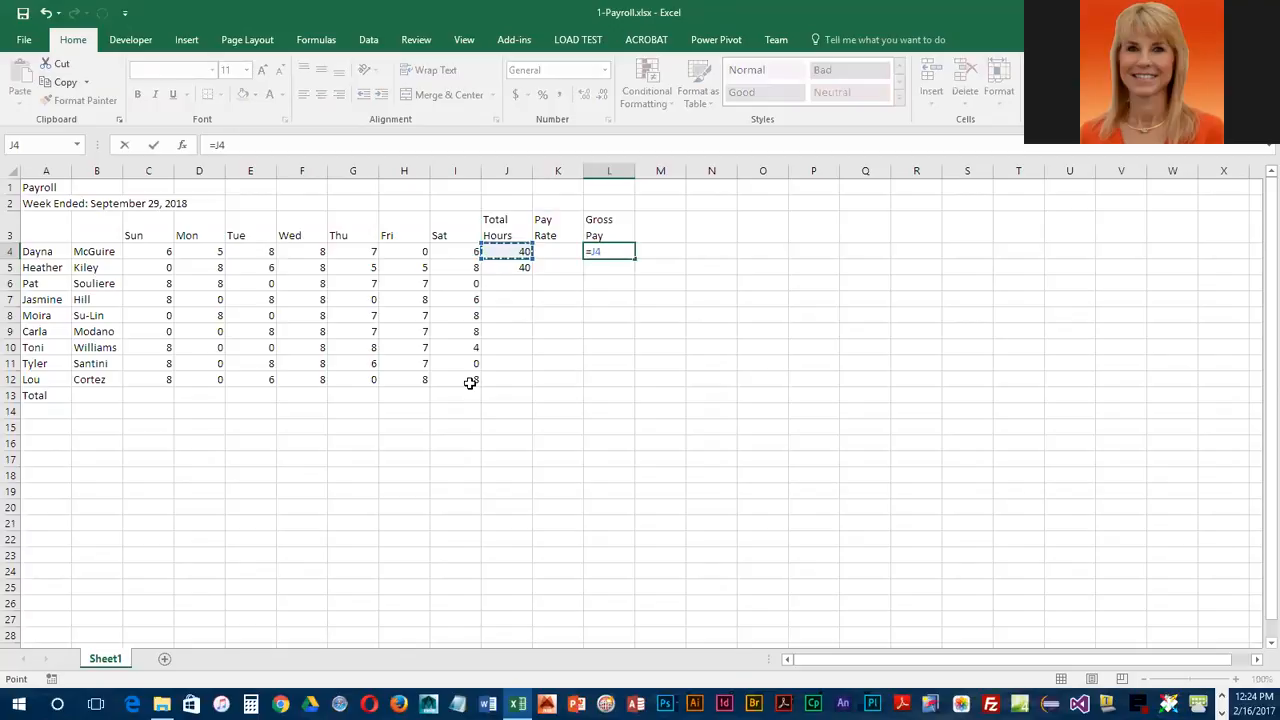
pyautogui.write('*')
pyautogui.click(569, 253)
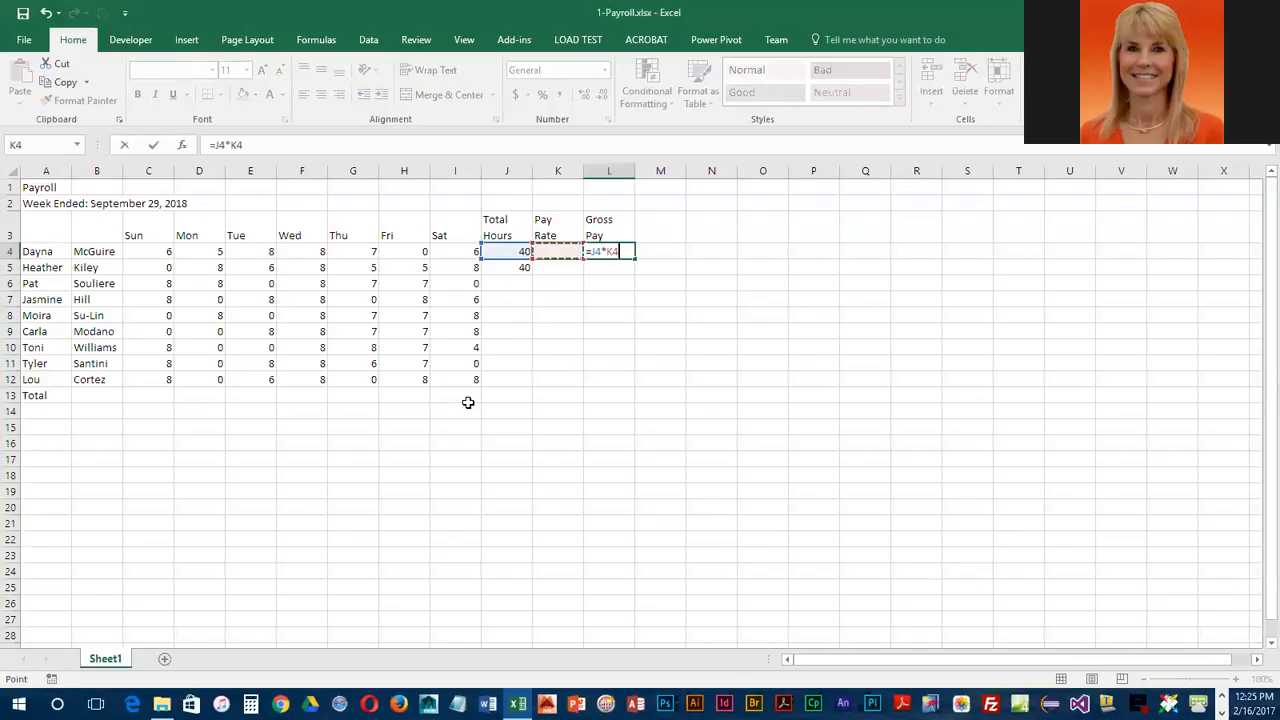
pyautogui.press('Return')
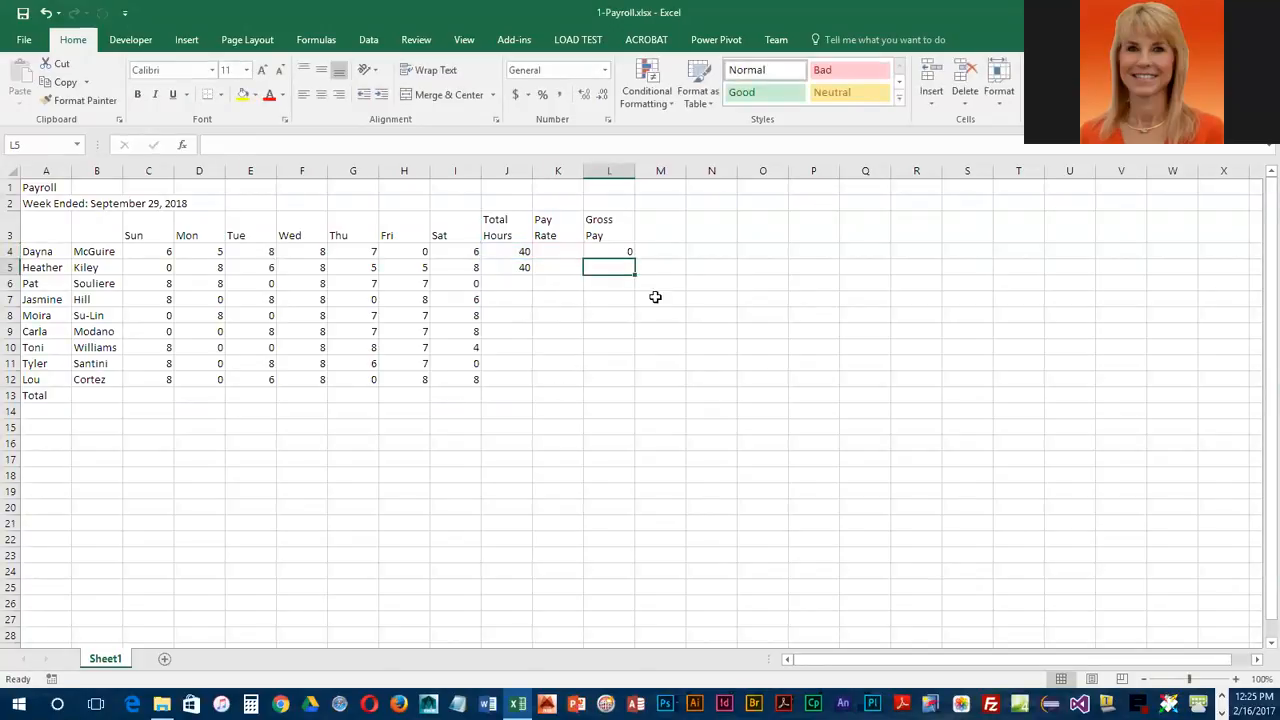
pyautogui.click(613, 250)
# Enter a pay rate of 12.50 for the first employee in cell K4.
pyautogui.click(557, 251)
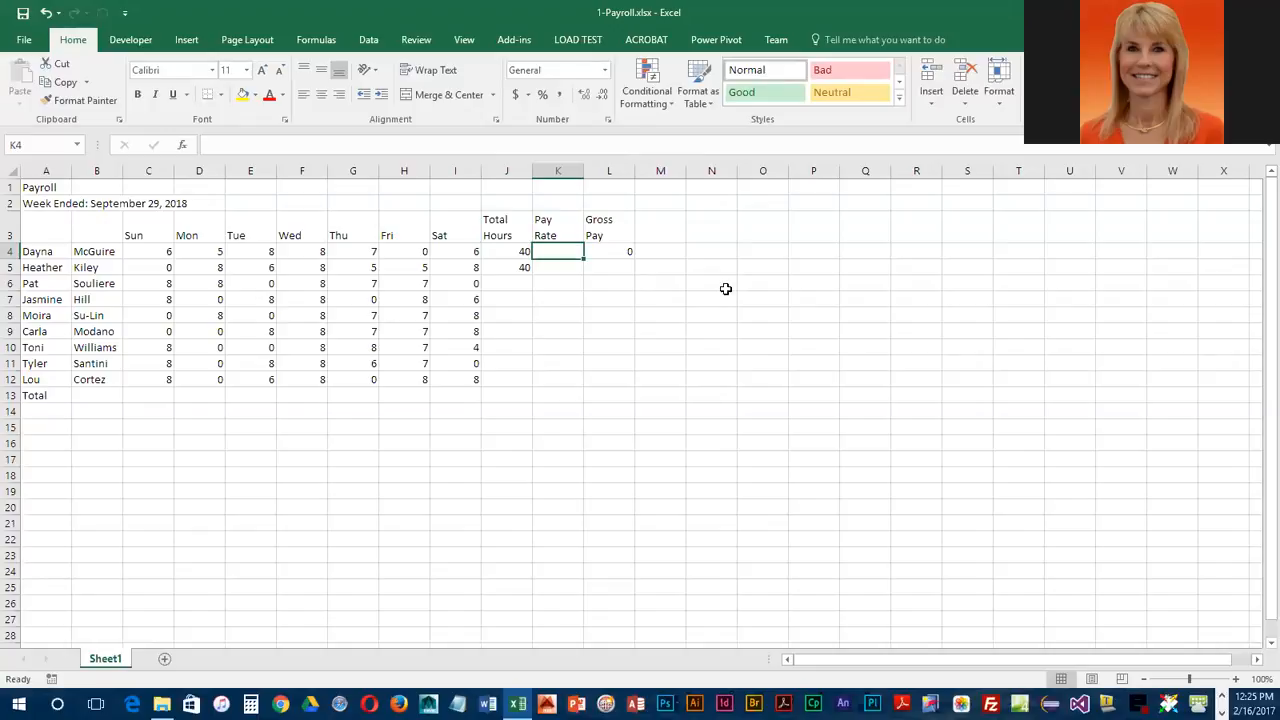
pyautogui.write('12.50')
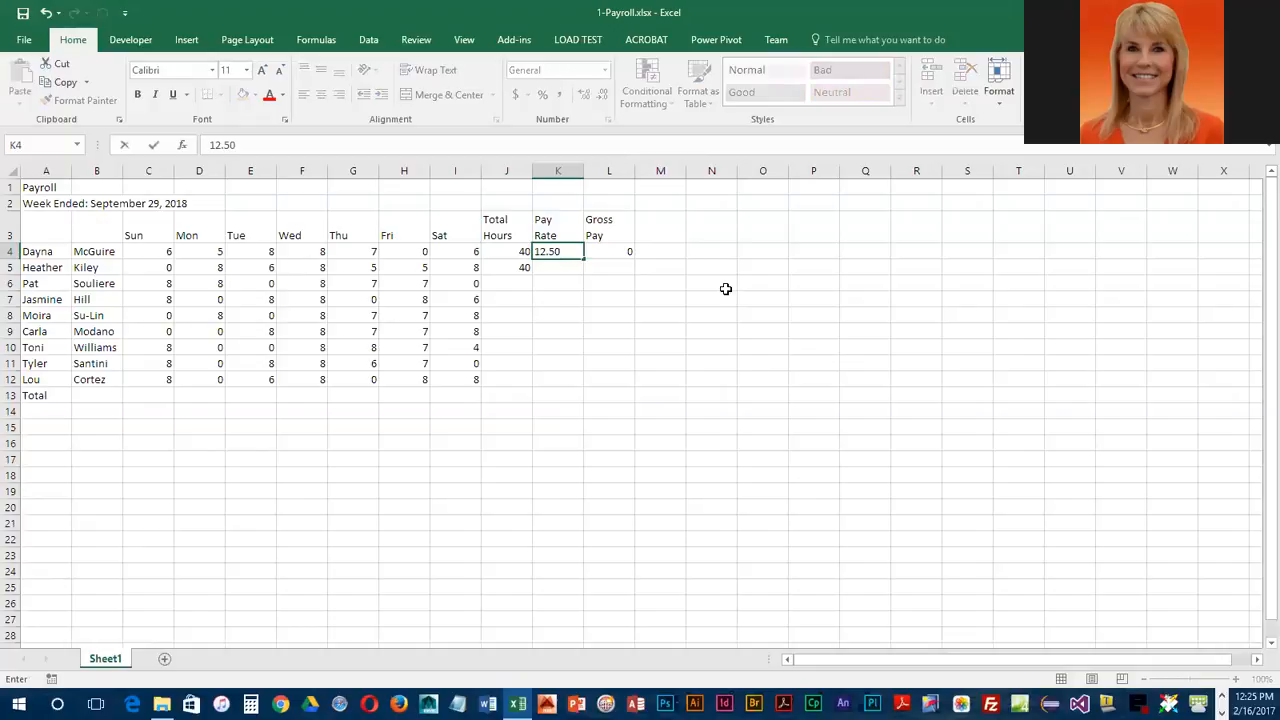
pyautogui.press('Return')
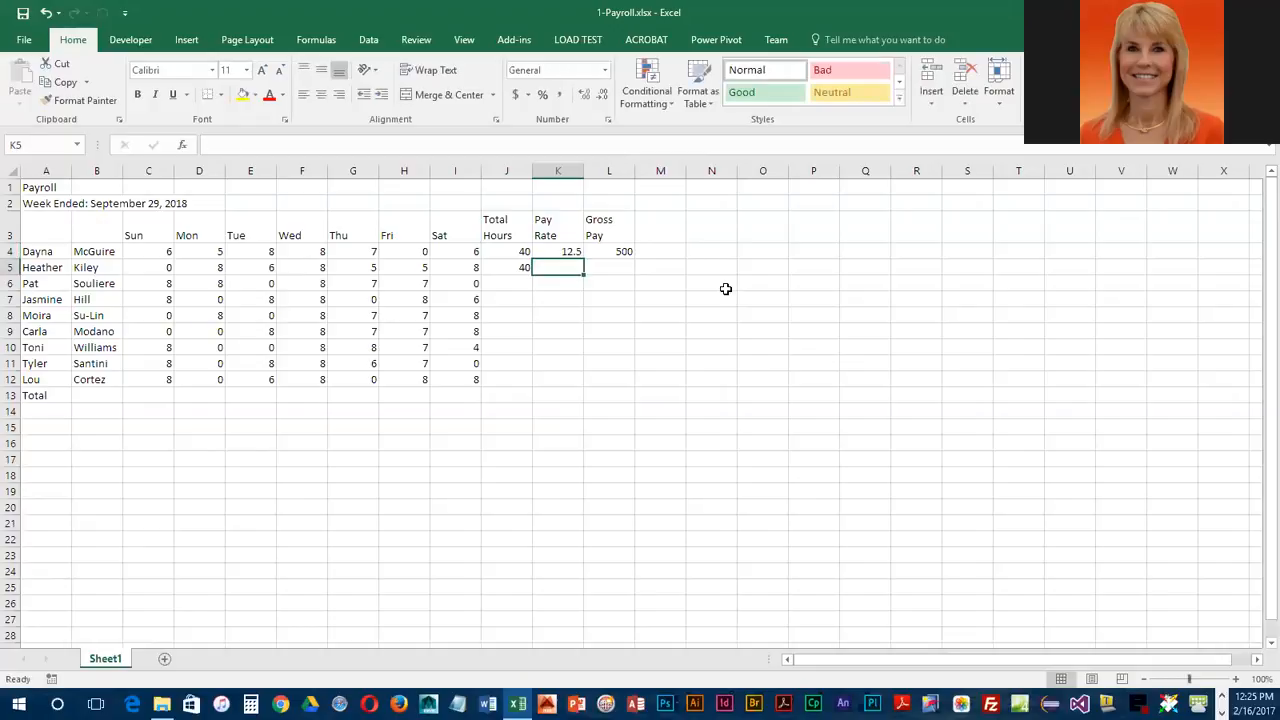
# Examine the gross pay formula in L4, the pay rate in K4 and the total hours formulas in J4 and J5.
pyautogui.click(622, 256)
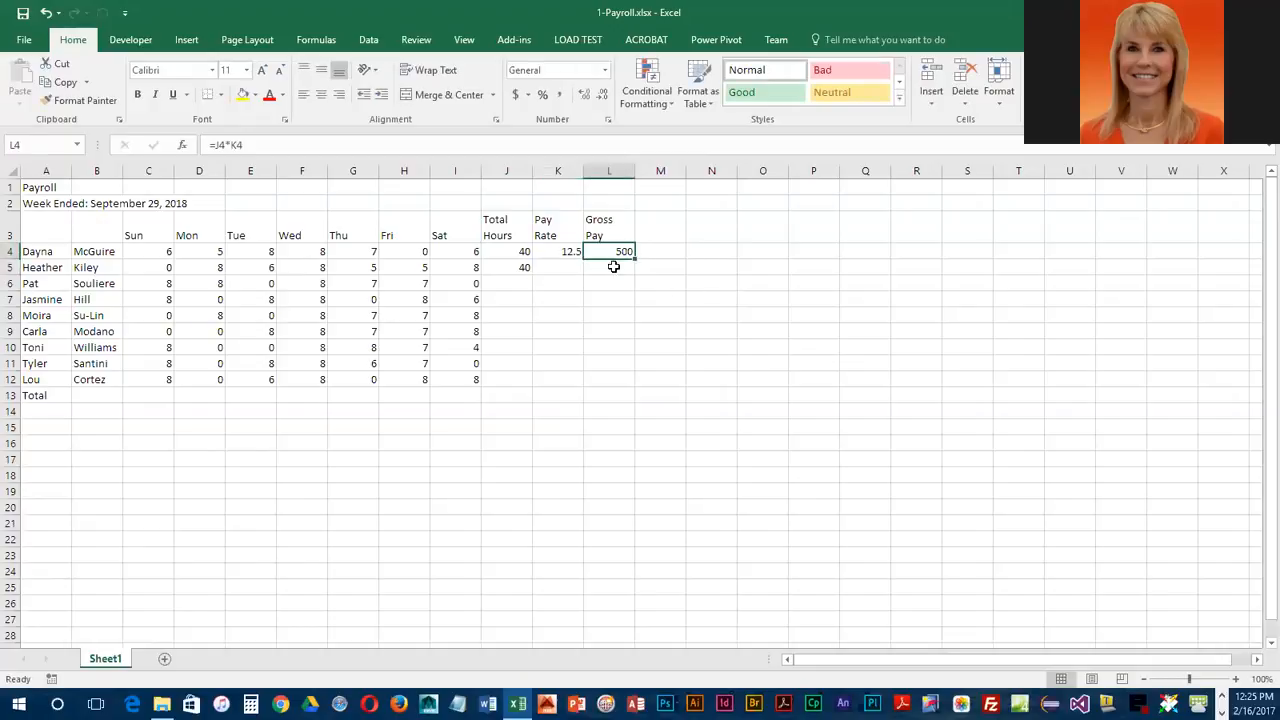
pyautogui.click(555, 253)
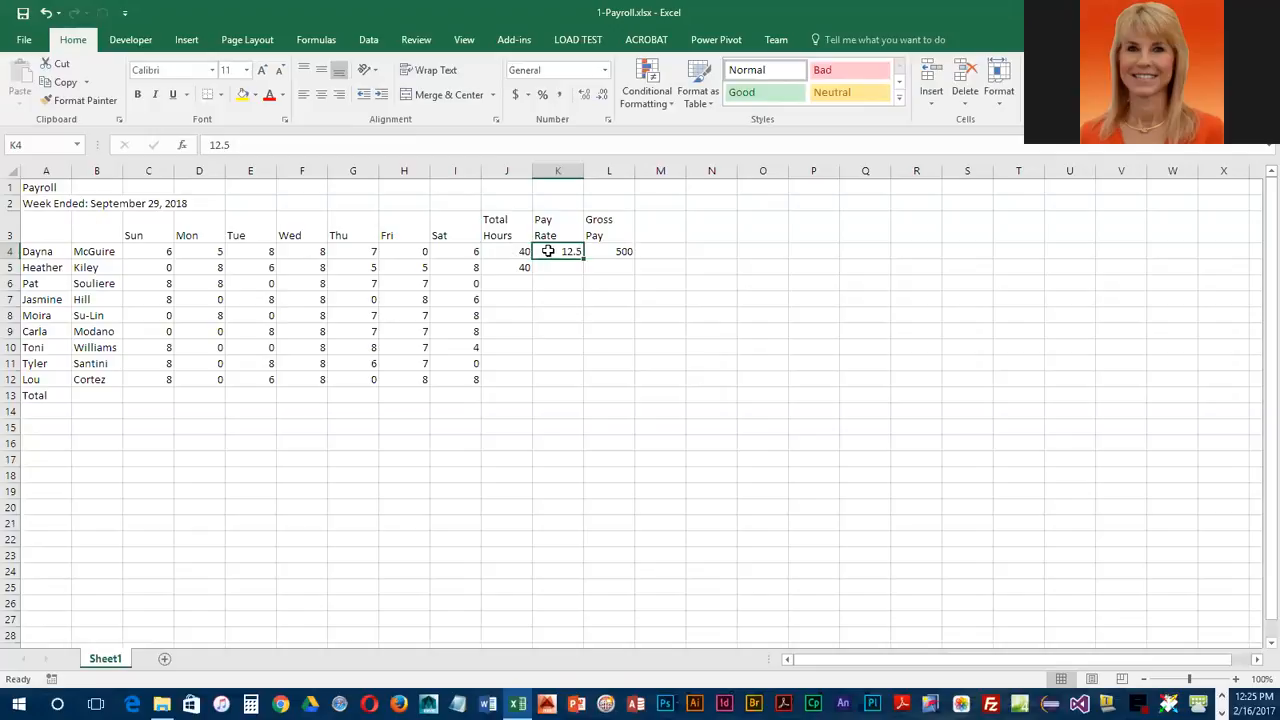
pyautogui.click(599, 253)
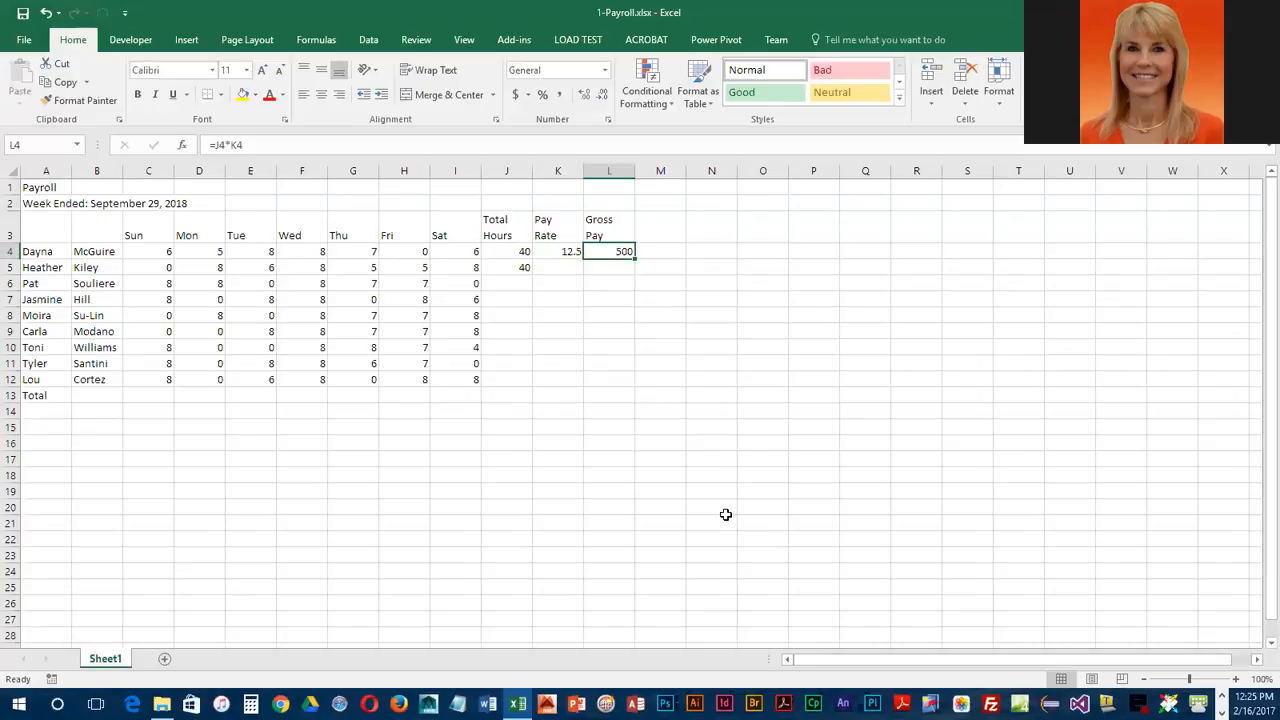
pyautogui.click(516, 251)
pyautogui.click(516, 267)
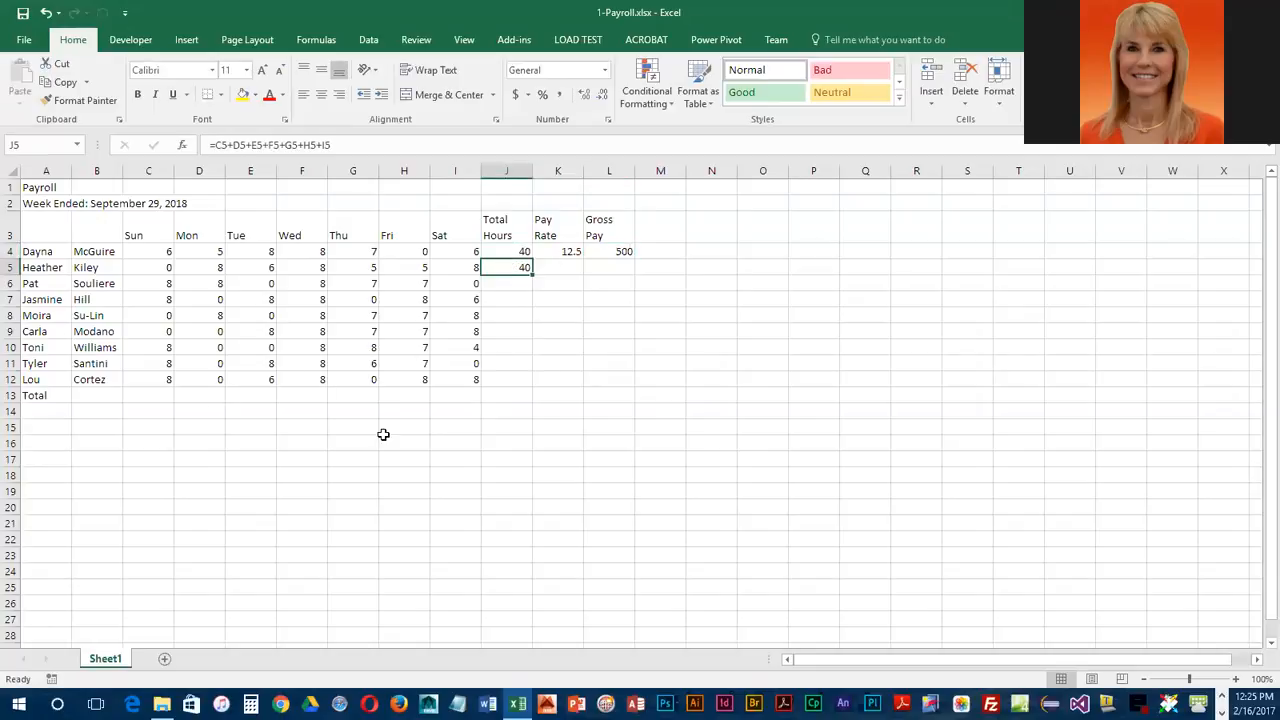